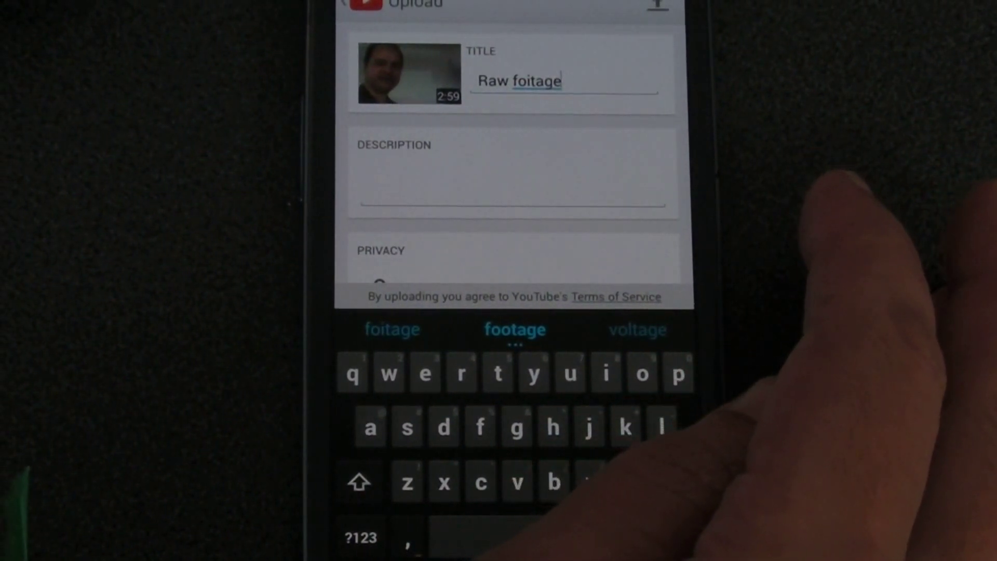
key("Return")
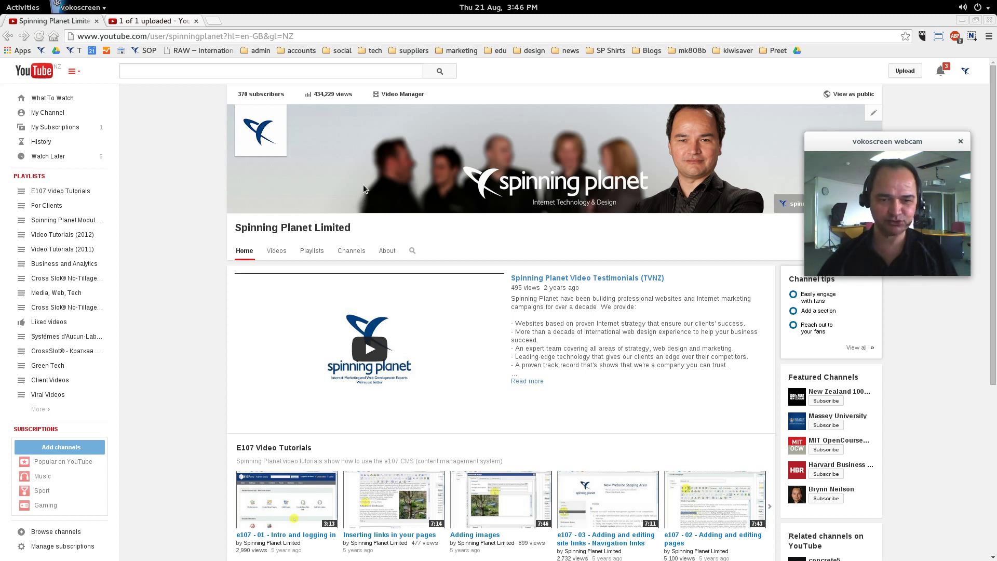
Open the Raw foitage(4) video from the Video Manager for editing and go from its enhancements to the YouTube Video Editor
left_click(398, 96)
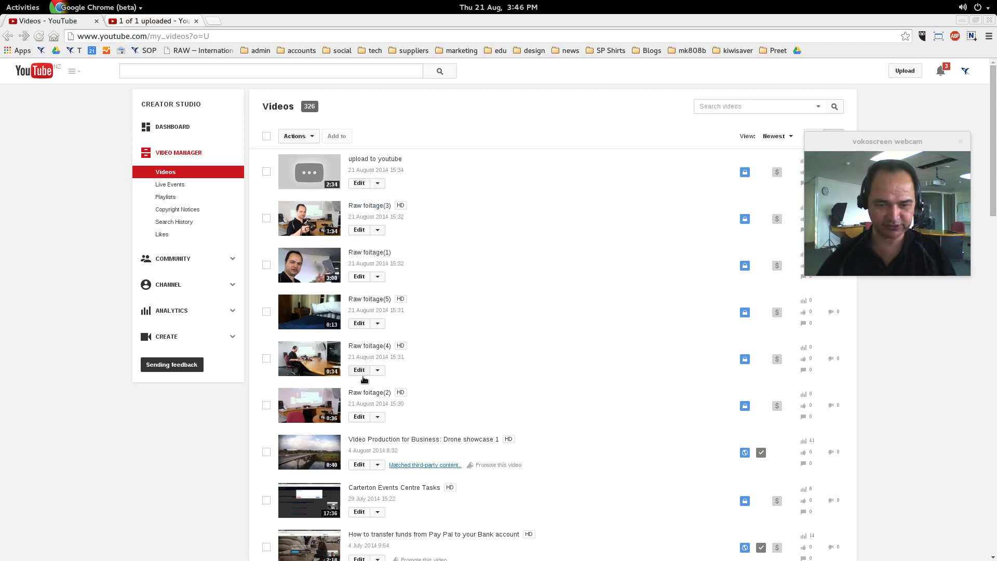
left_click(303, 345)
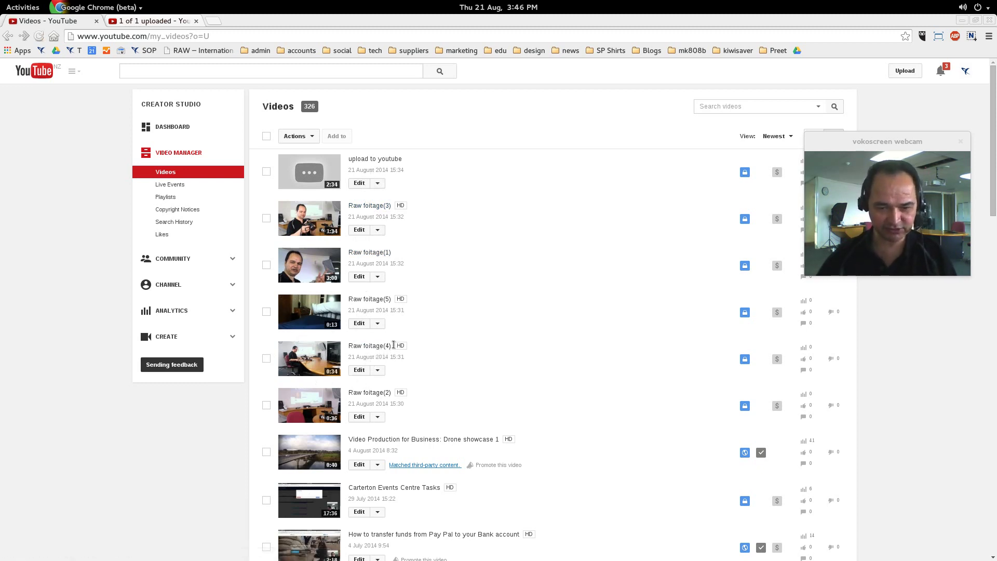
left_click(359, 371)
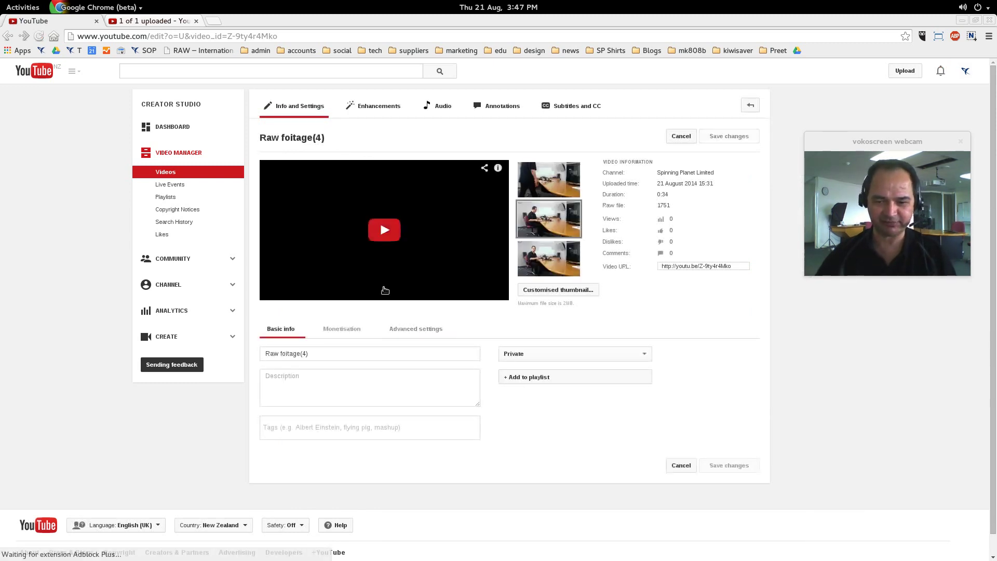
left_click(378, 108)
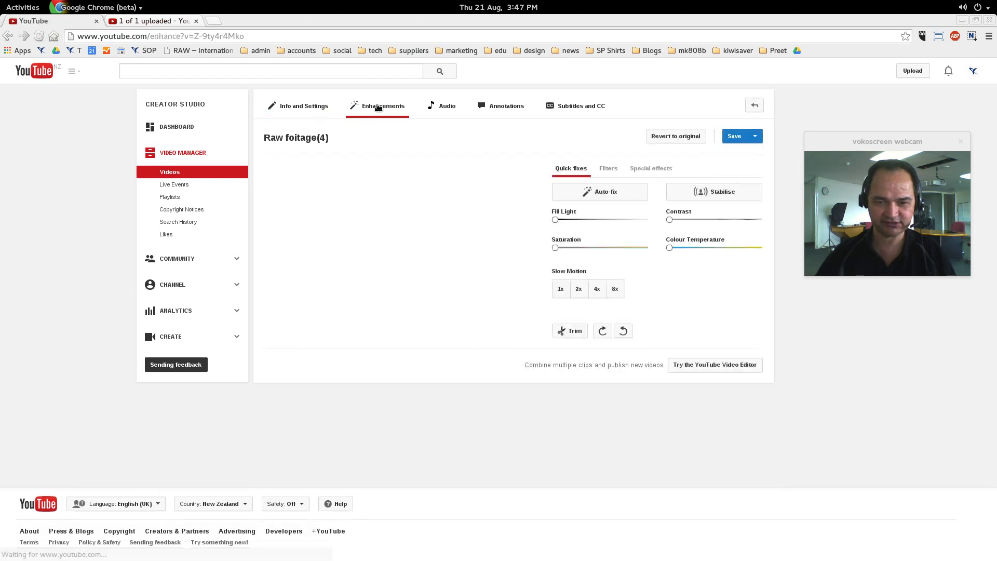
left_click(703, 365)
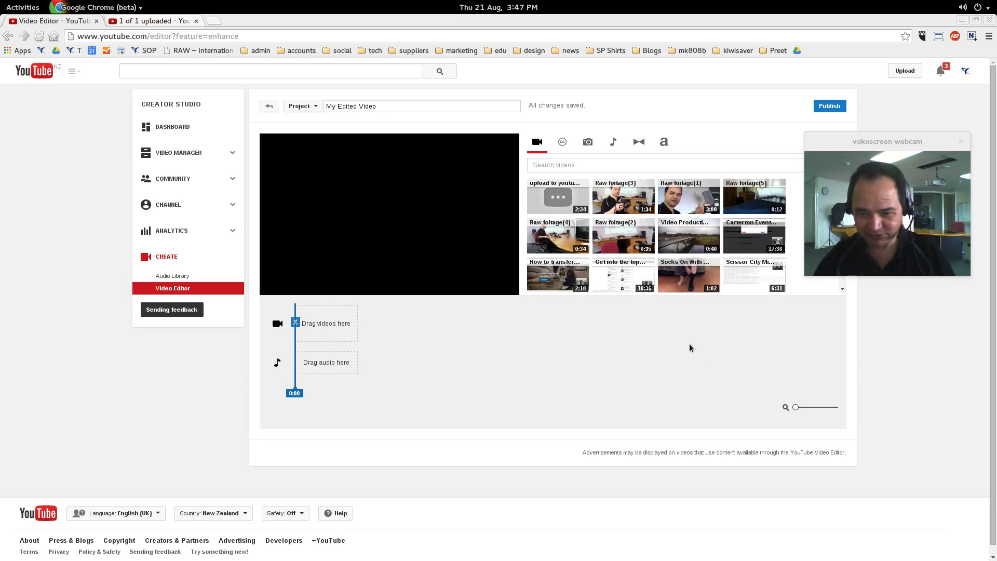
Place the Raw foitage(4) clip on the empty video track and pause its preview at about 0:26
mouse_move(562, 243)
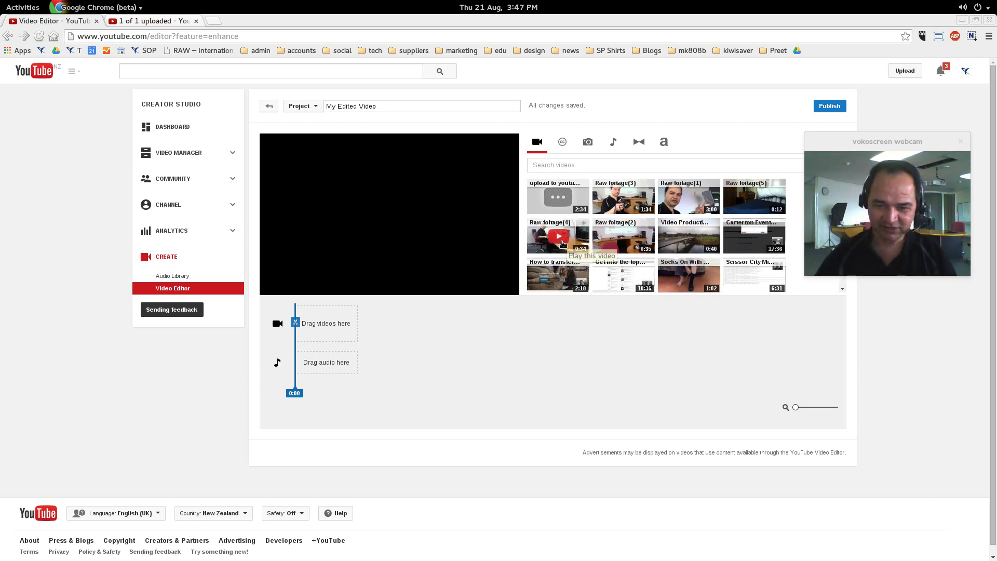
left_click_drag(562, 242, 343, 326)
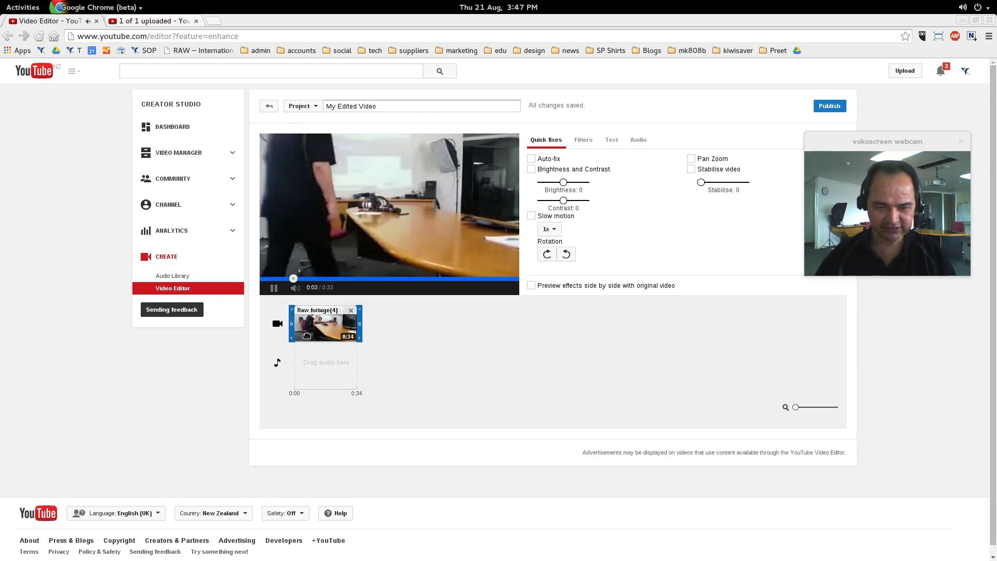
left_click_drag(321, 279, 458, 279)
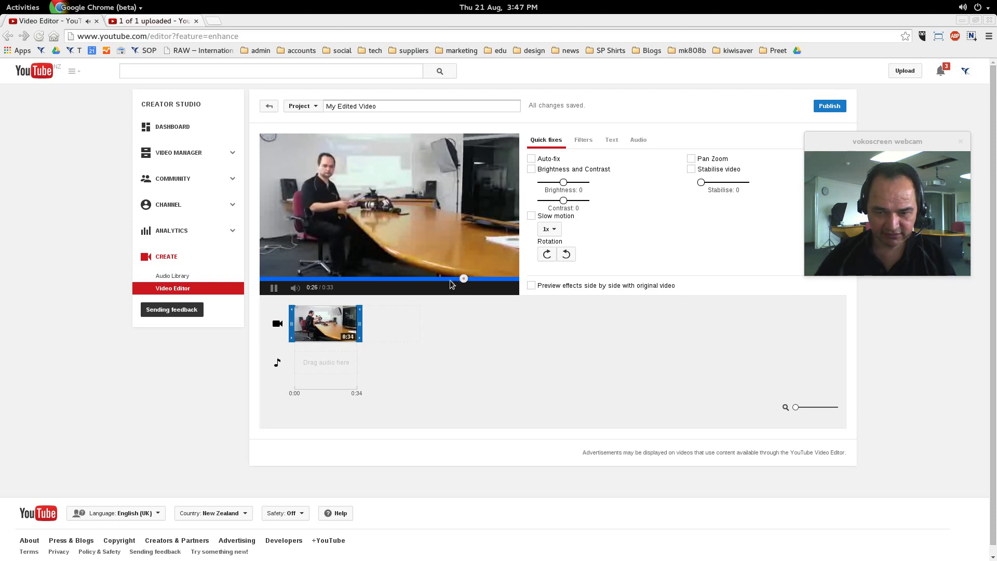
left_click(457, 279)
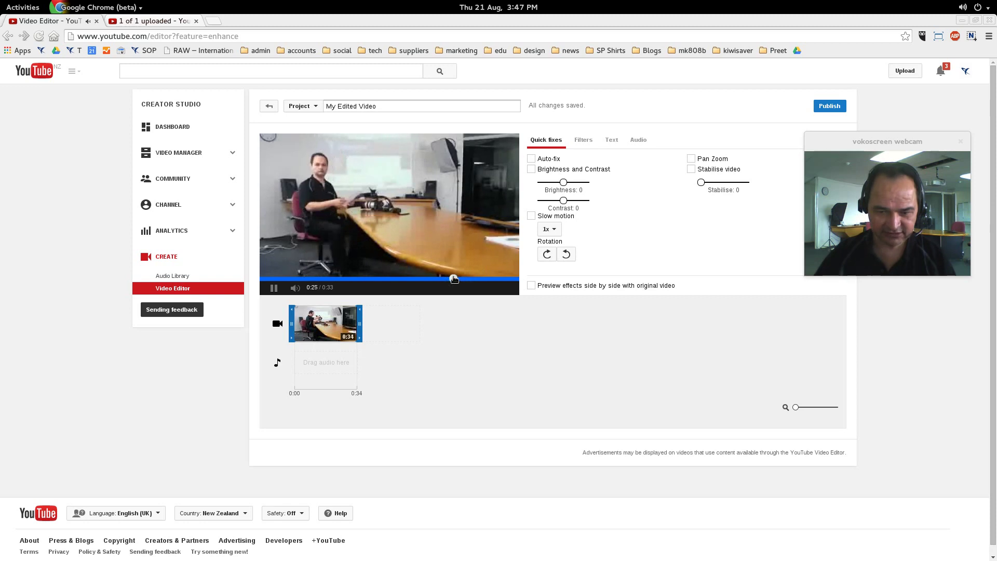
left_click(274, 289)
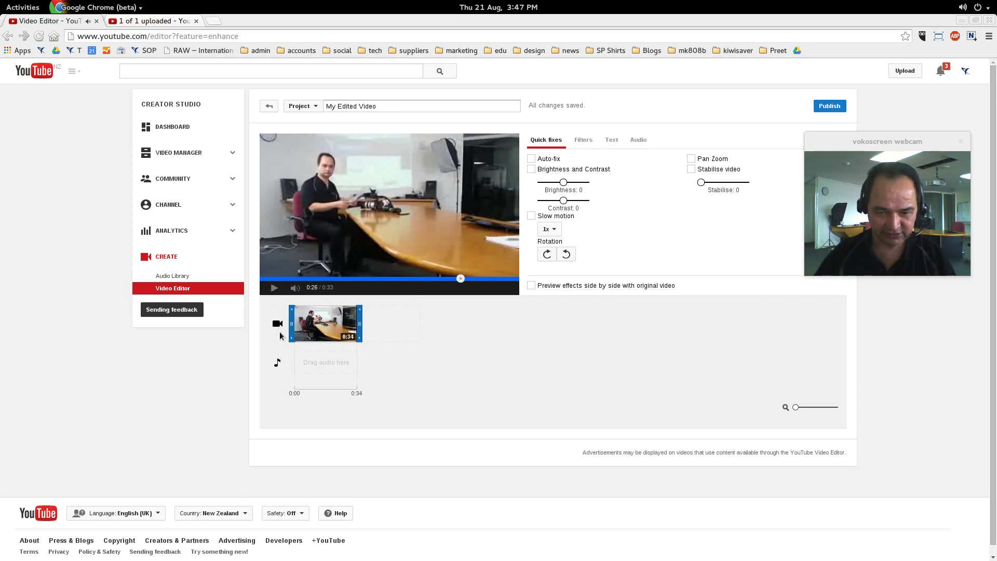
Trim the Raw foitage(4) clip at both ends to the part from about 0:17 to 0:26 and preview its start
left_click_drag(362, 325, 350, 325)
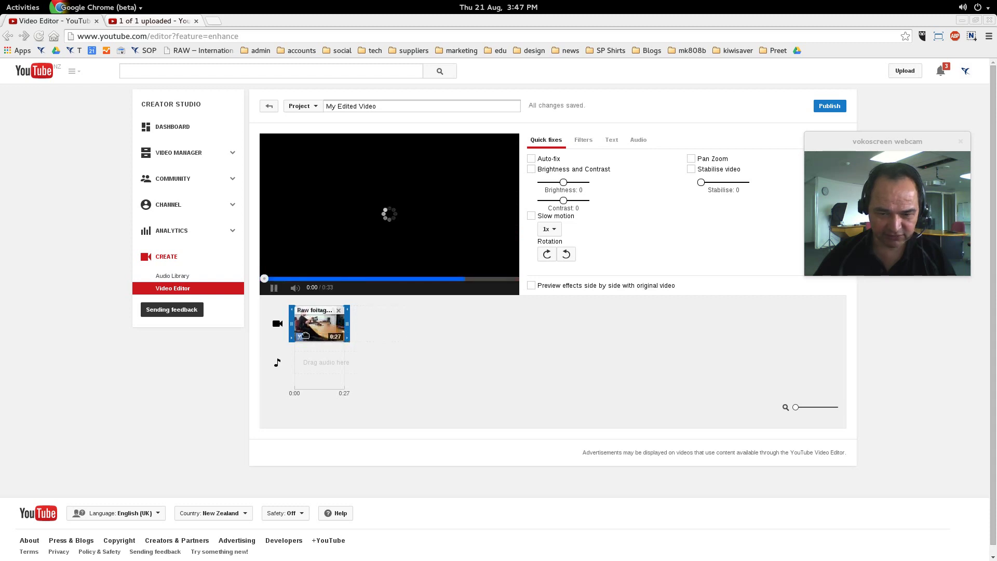
left_click_drag(292, 322, 313, 328)
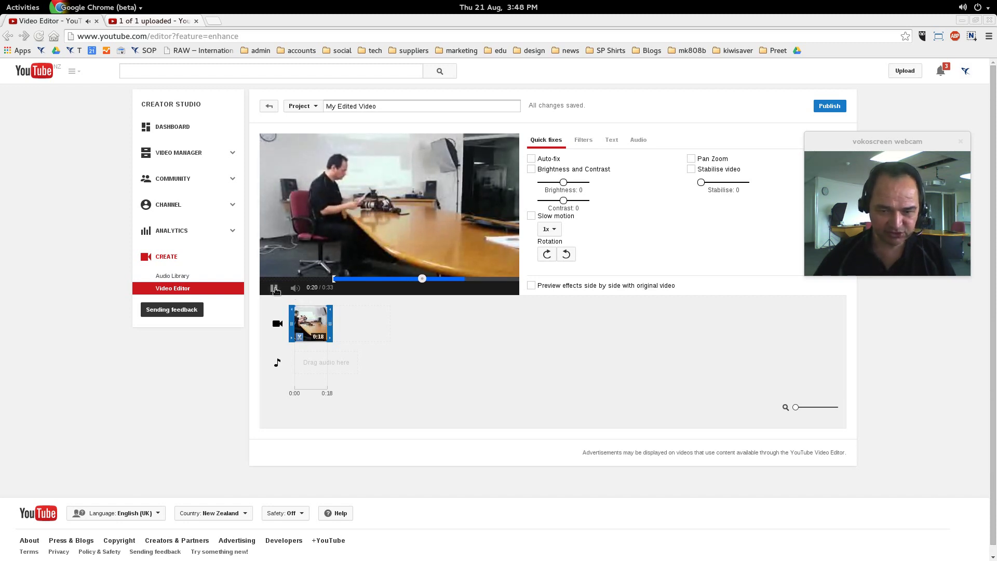
left_click_drag(292, 318, 309, 322)
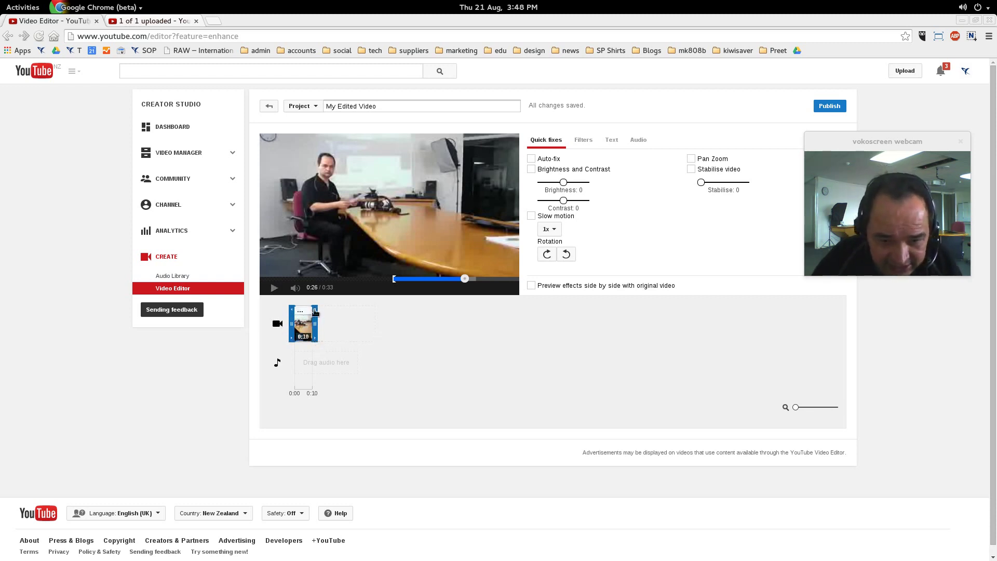
left_click(315, 312)
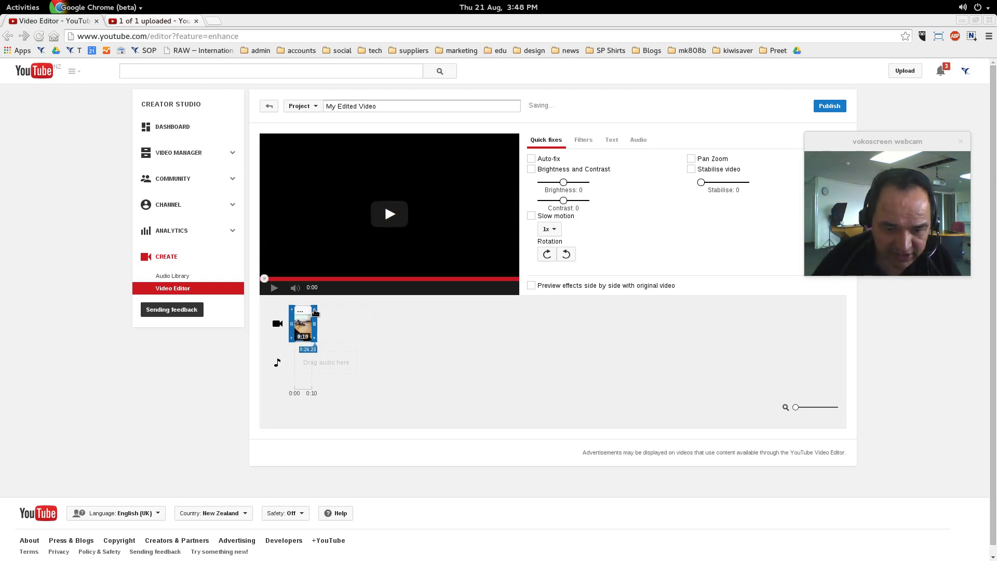
left_click_drag(315, 312, 314, 312)
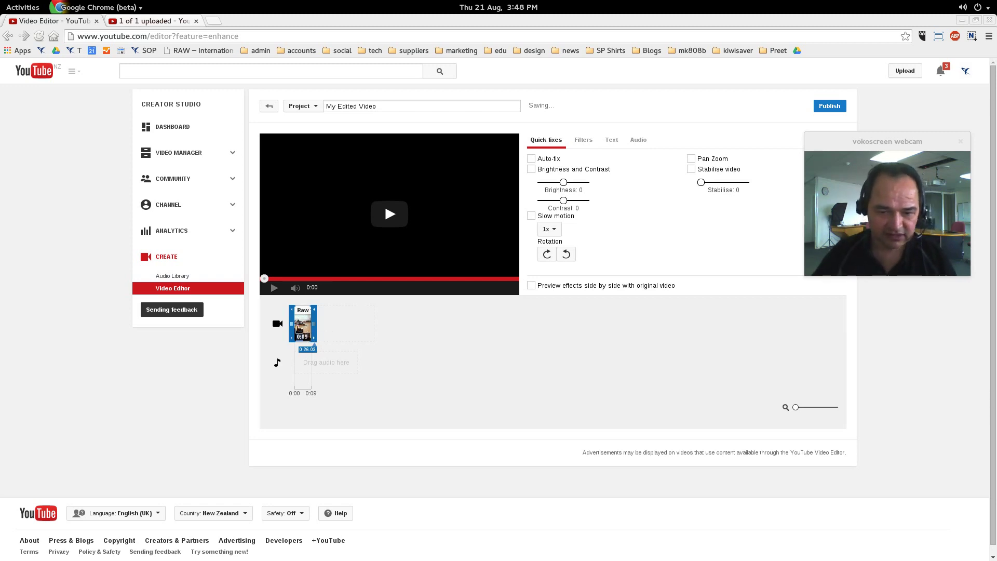
left_click(274, 288)
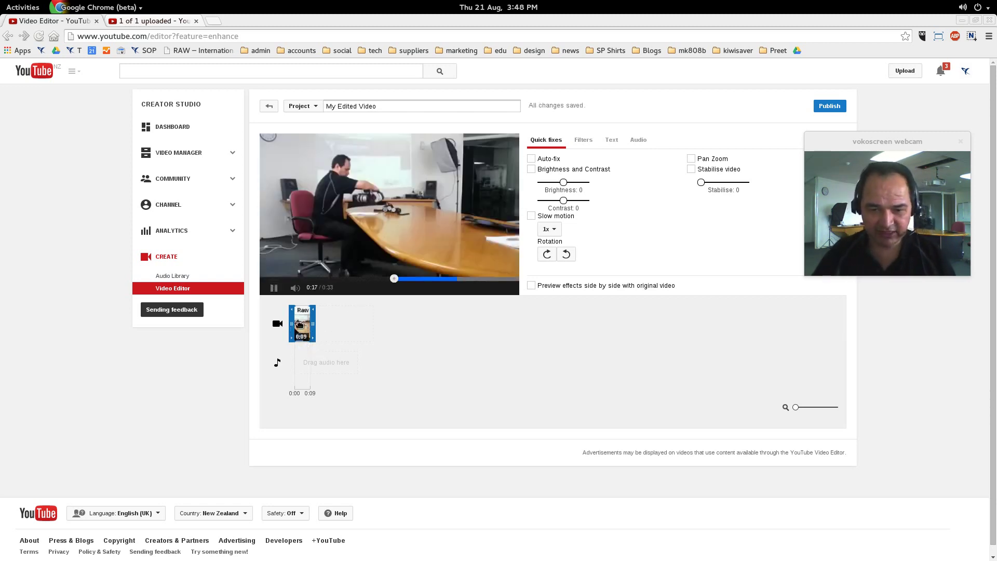
left_click(274, 288)
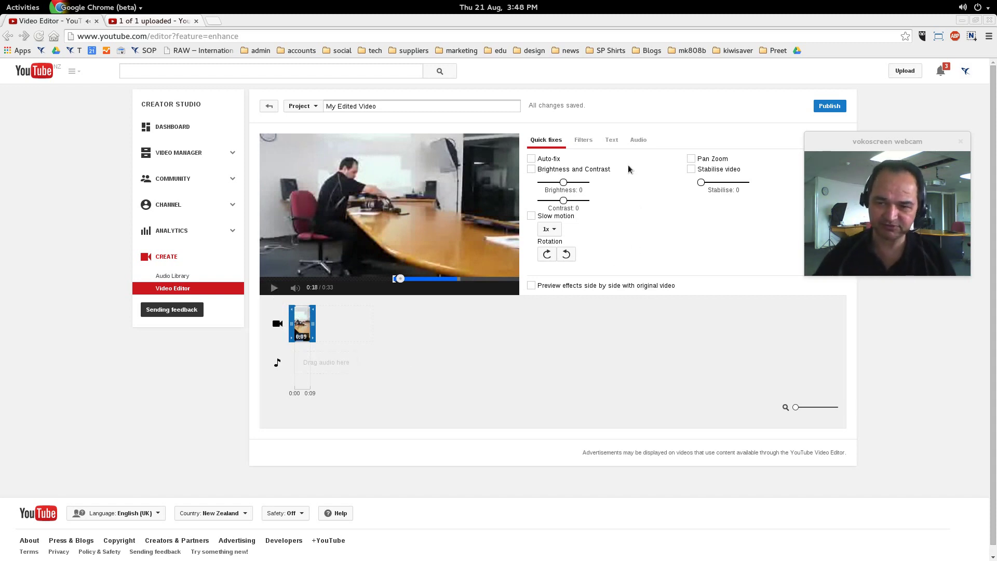
Enable a text overlay on the clip reading "I made this video with my smart phone", broken into two lines after "video"
left_click(613, 139)
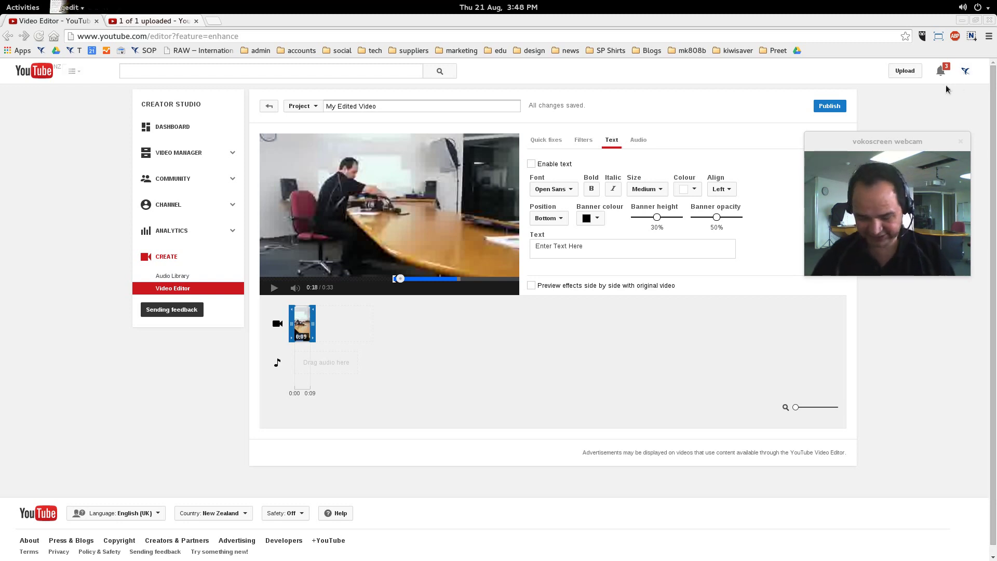
left_click(555, 249)
type("I made this video with my smart phone")
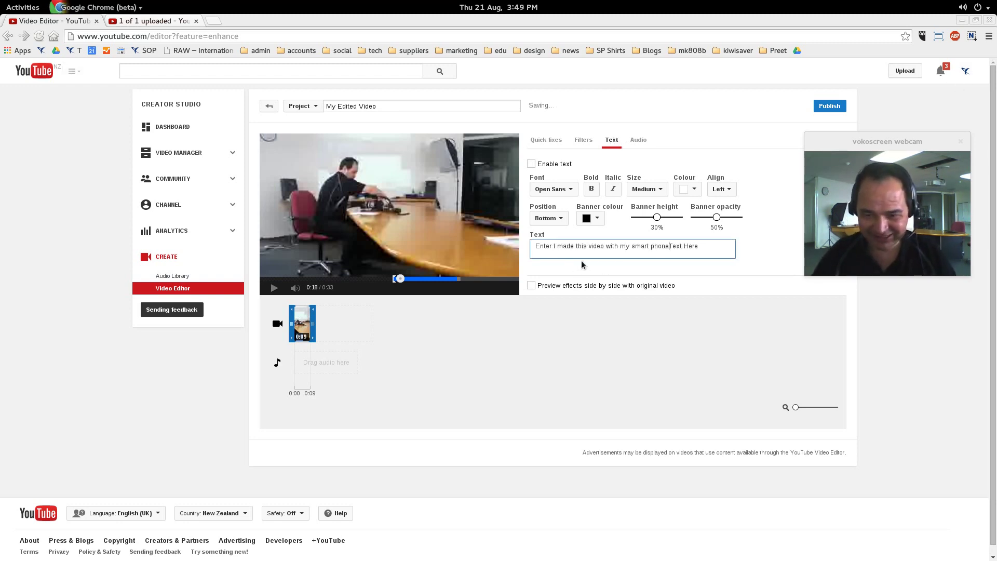
left_click_drag(712, 247, 533, 248)
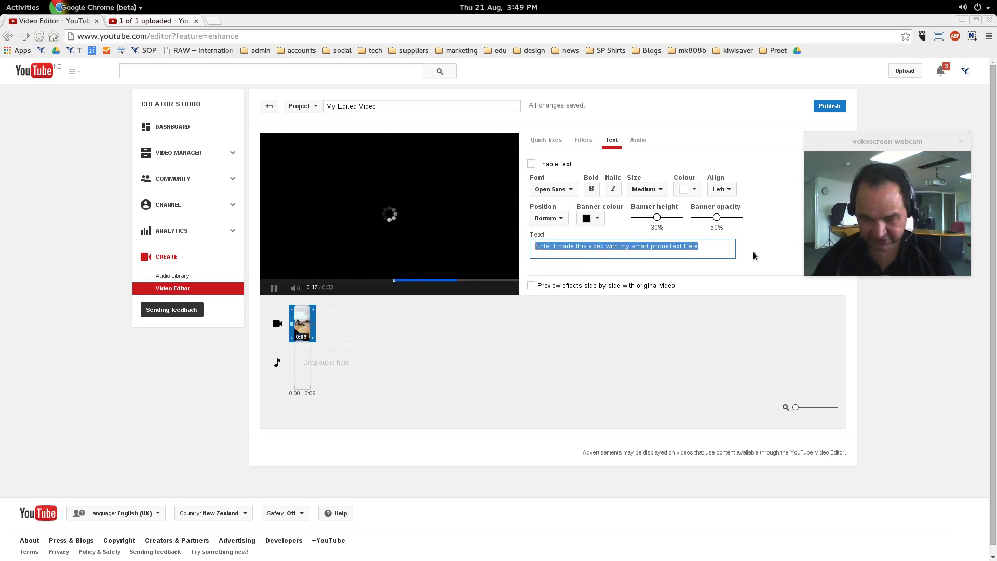
type("I made this video with my smart phone")
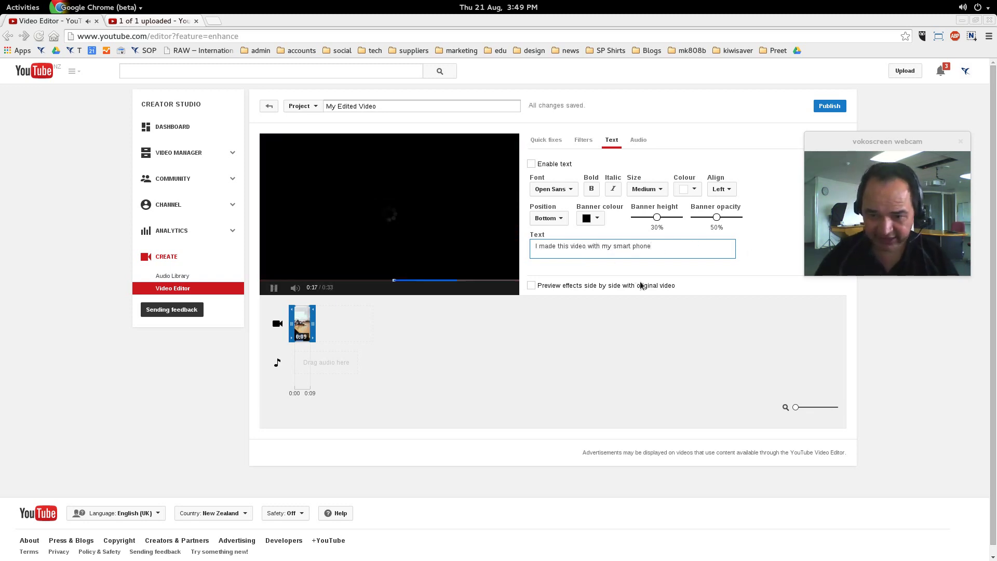
key("Return")
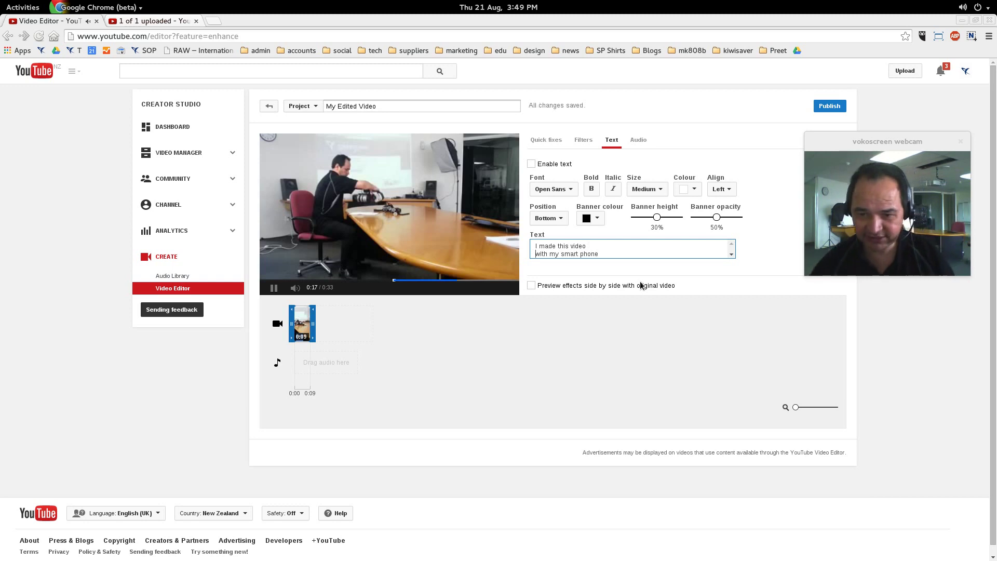
left_click(531, 164)
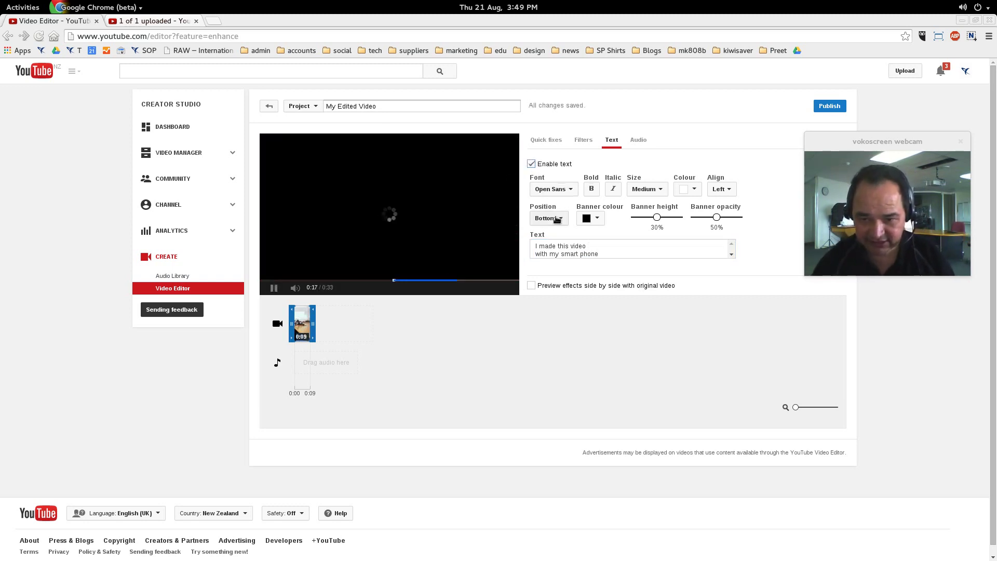
Set the overlay text's font to Oswald and its banner height to 40%
left_click(553, 189)
scroll(570, 244, "down", 3)
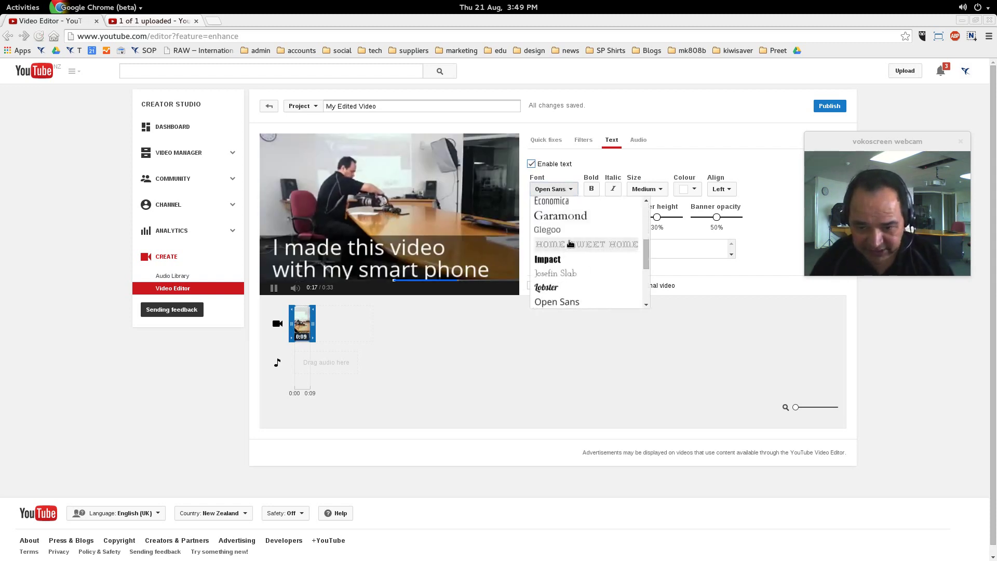
scroll(570, 244, "down", 5)
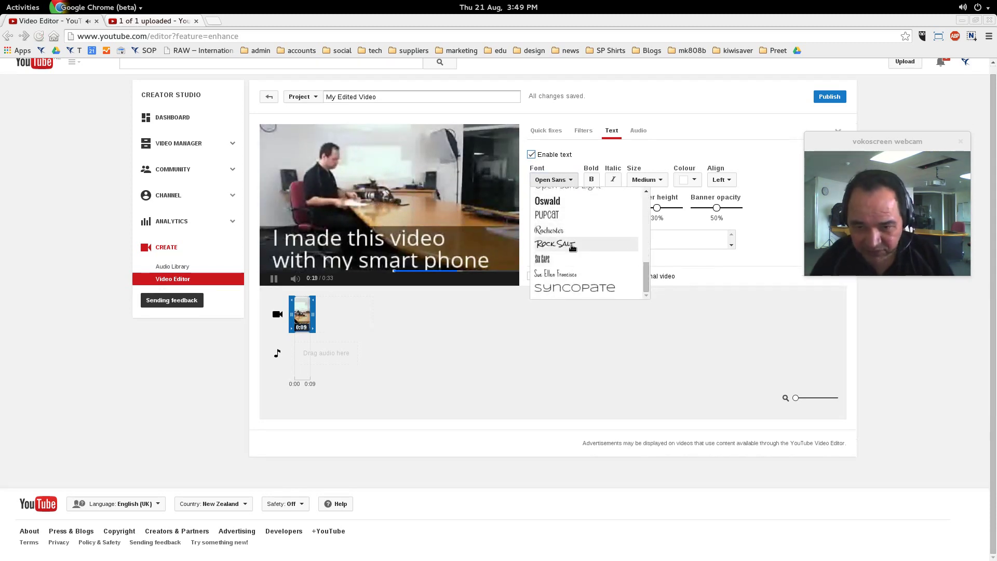
left_click(557, 207)
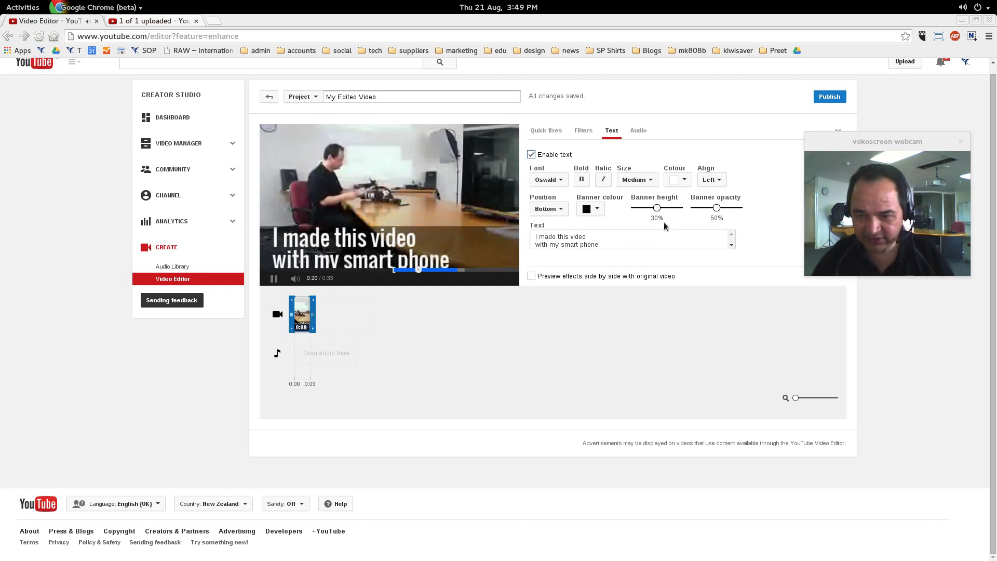
left_click_drag(657, 210, 668, 210)
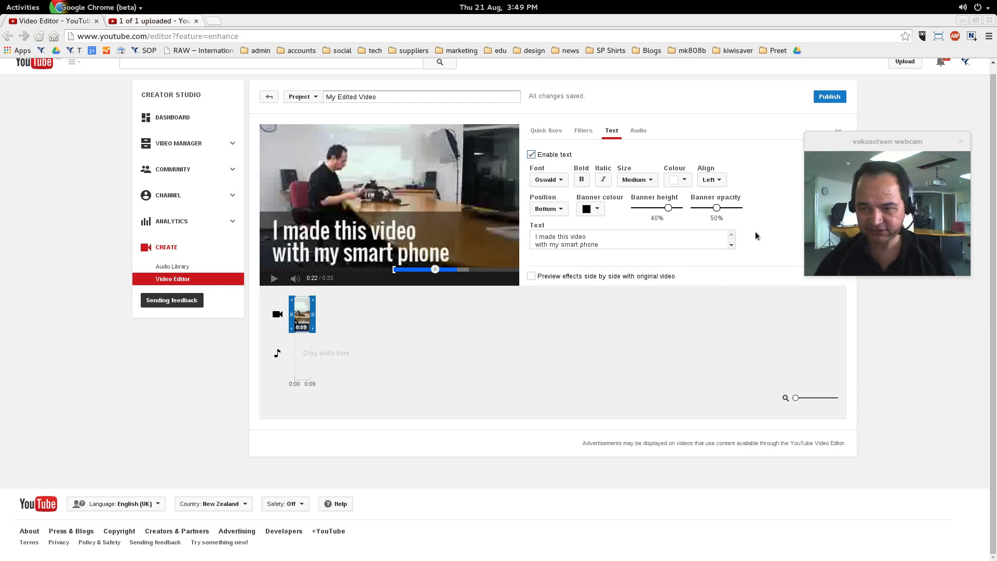
Move the webcam window out of the way, close the clip's settings and pause the project preview
left_click_drag(866, 138, 884, 204)
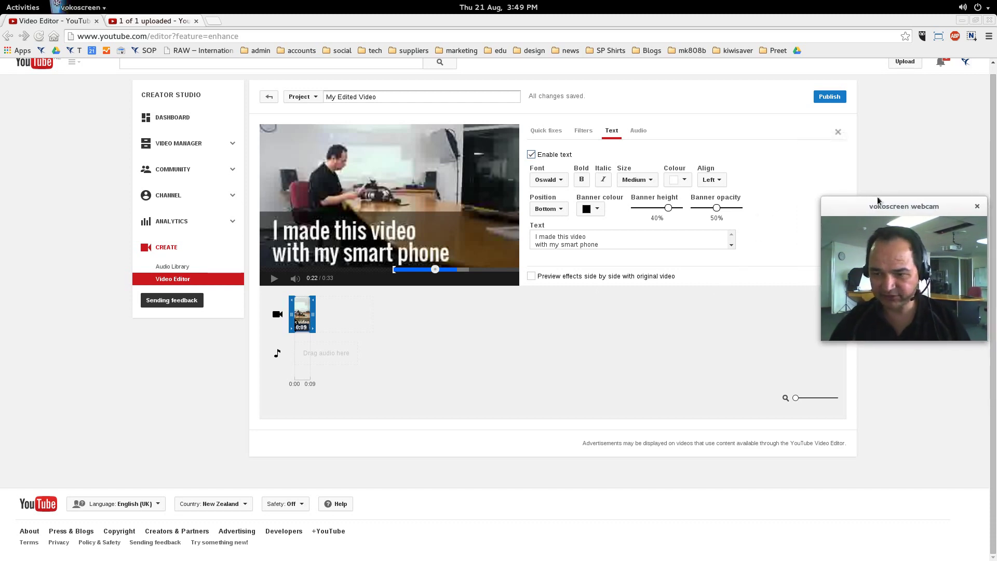
left_click(837, 133)
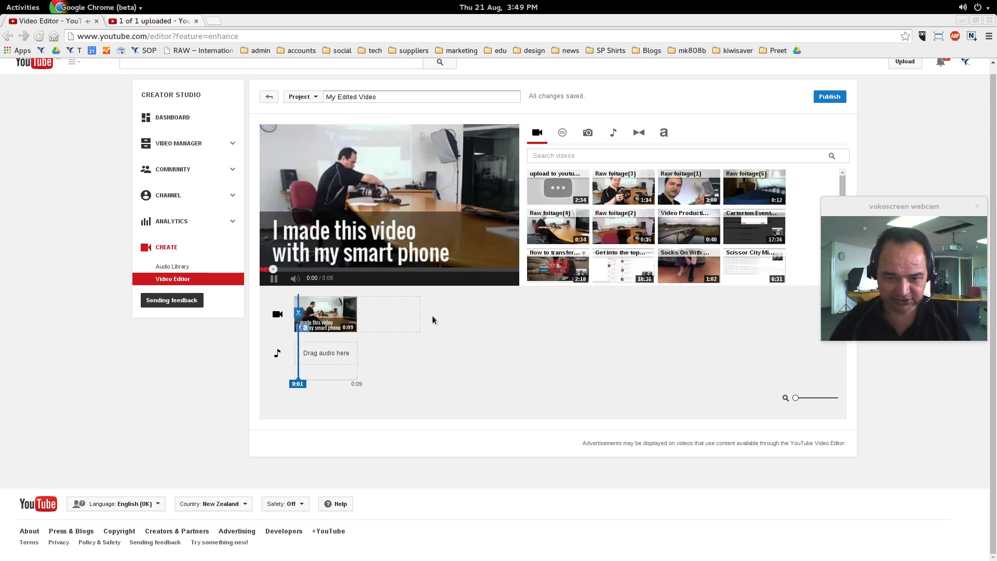
left_click(274, 281)
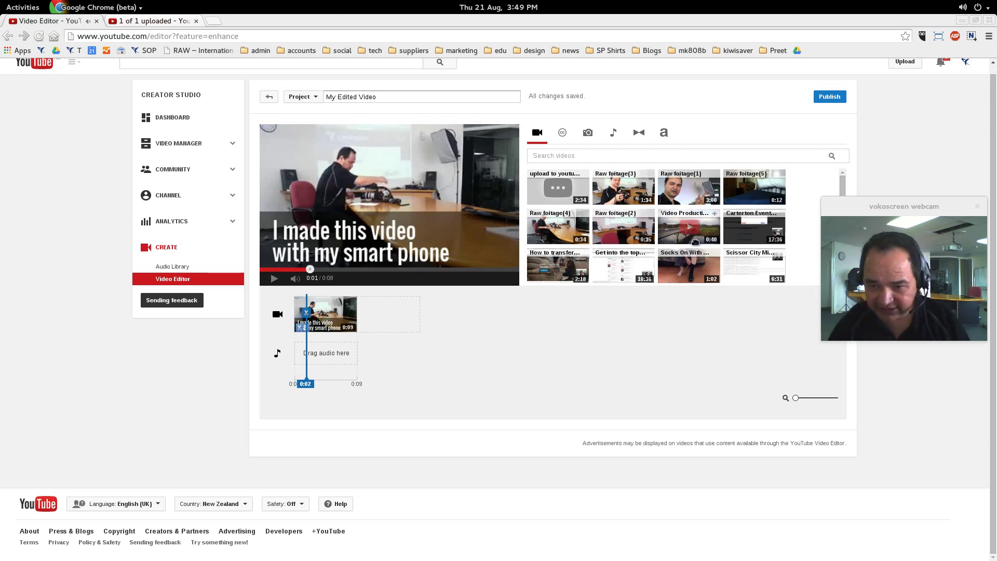
Add the Raw foitage(3) clip after the first one on the video track and trim its start to about 0:07
scroll(695, 242, "up", 1)
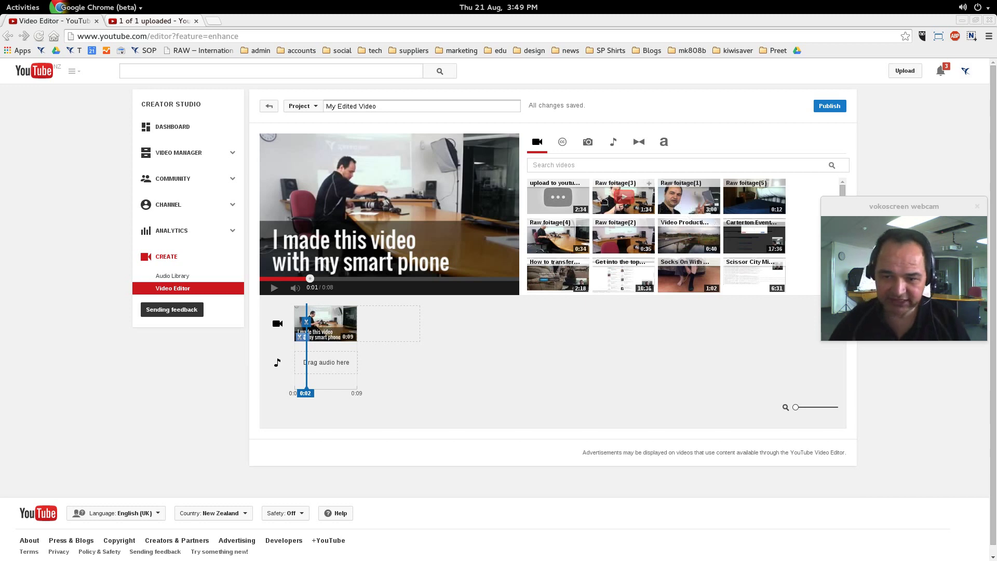
left_click_drag(575, 225, 405, 327)
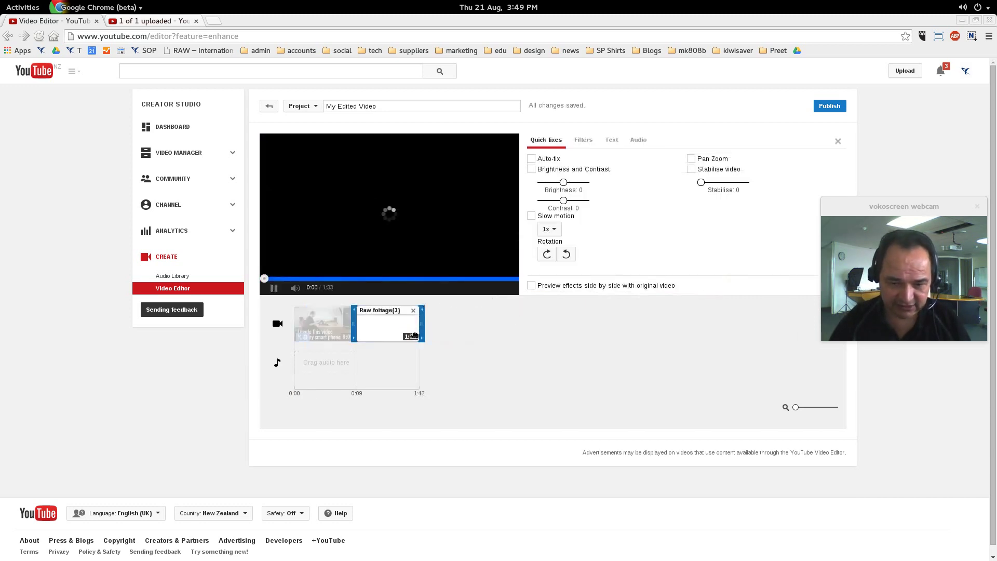
left_click_drag(355, 325, 359, 321)
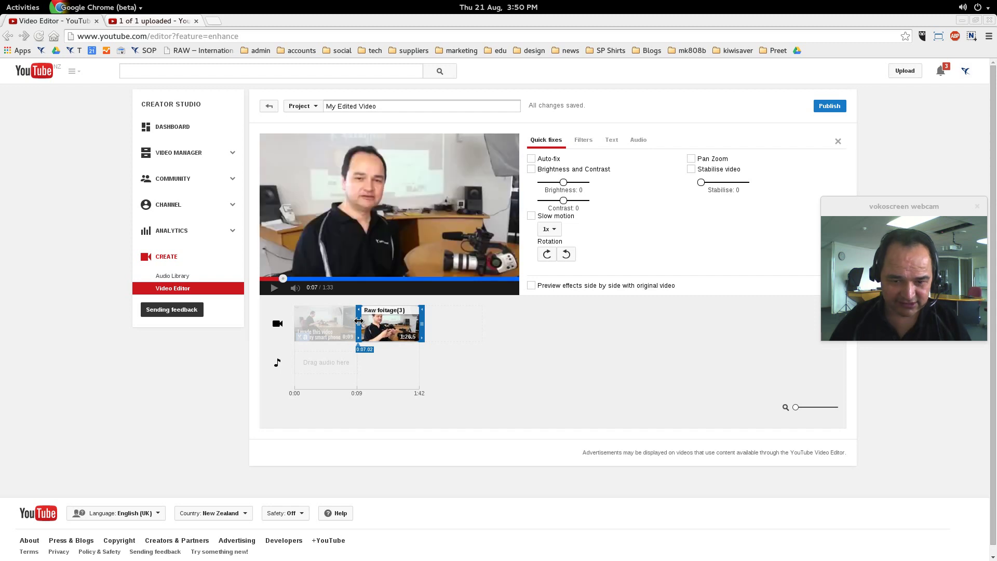
left_click_drag(358, 321, 357, 322)
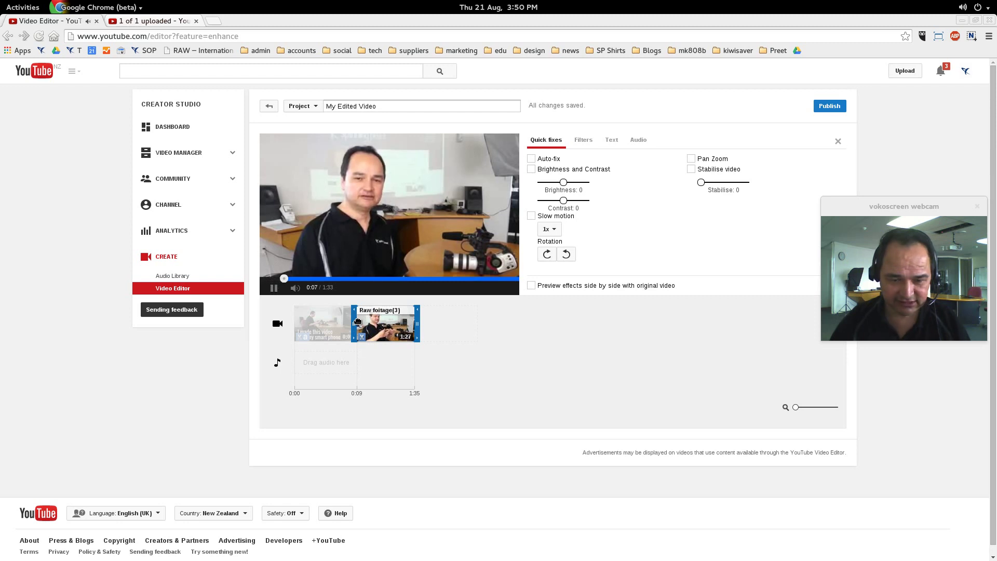
Trim the start of the Raw foitage(3) clip further, to about 0:10, playing it back to check the cut
left_click(274, 289)
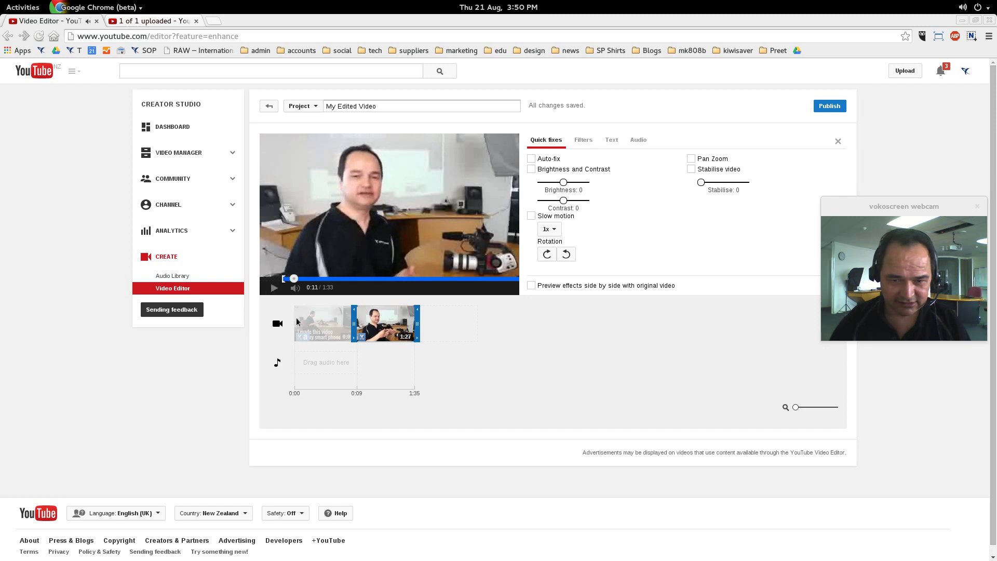
left_click_drag(353, 324, 356, 324)
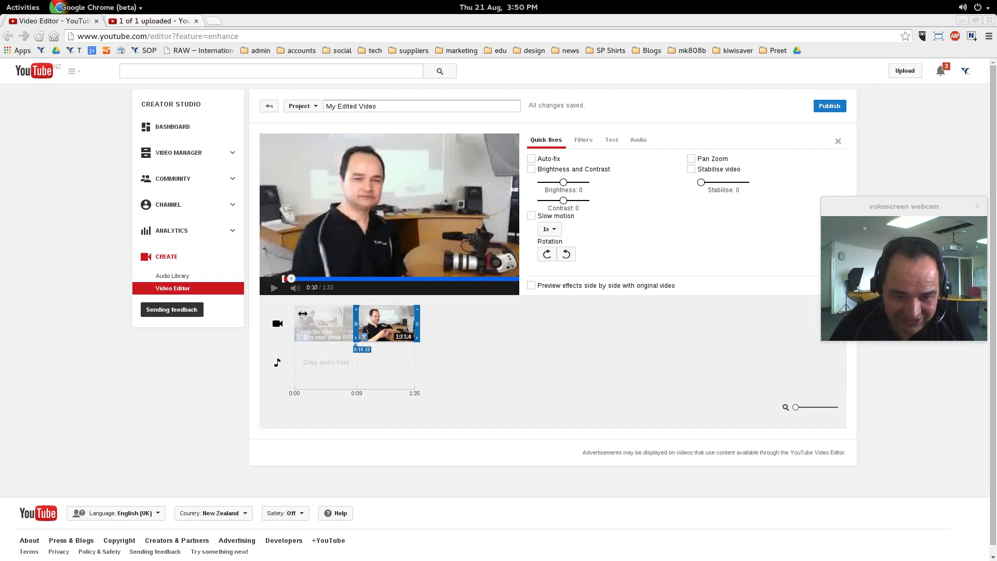
left_click(273, 290)
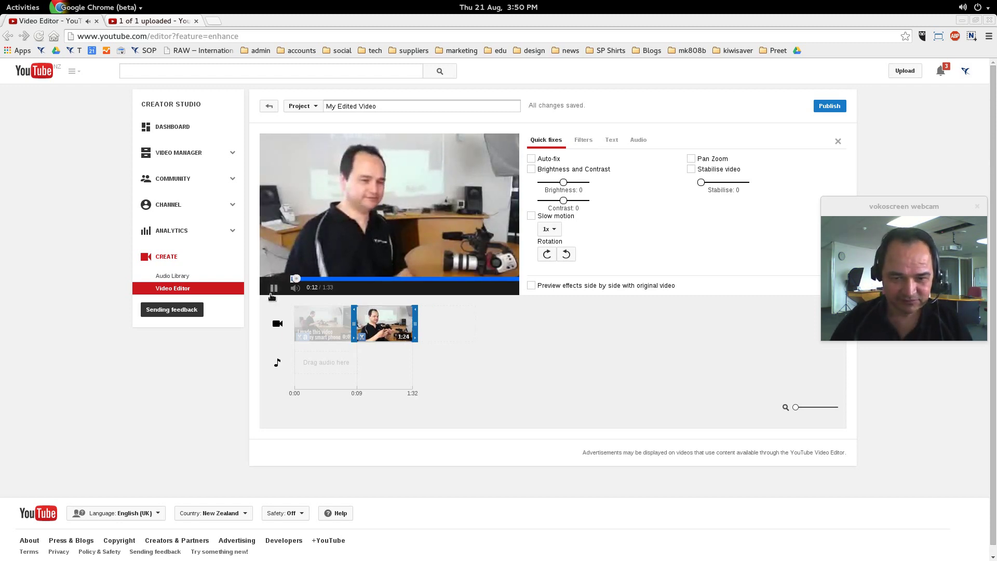
left_click(272, 295)
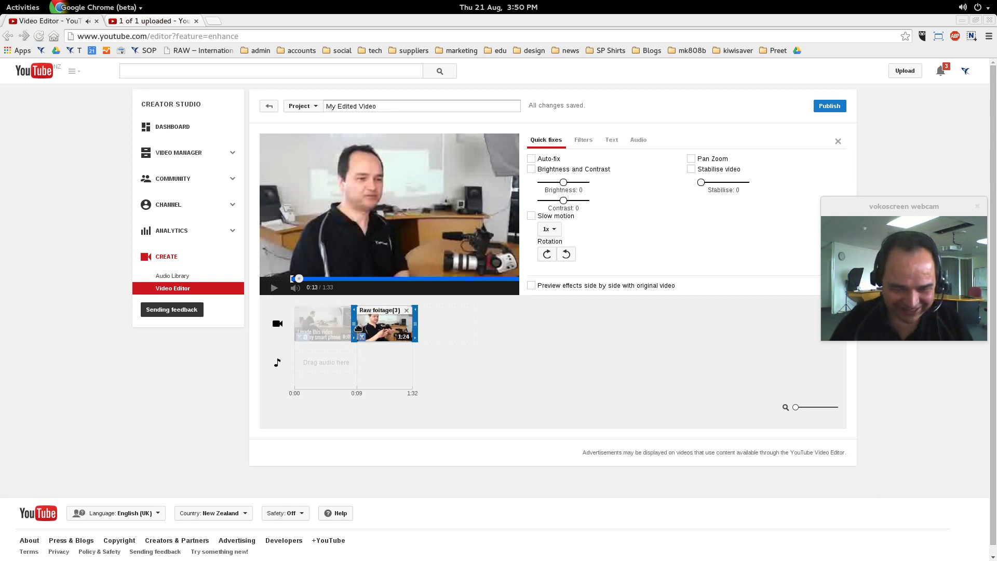
left_click_drag(353, 324, 352, 323)
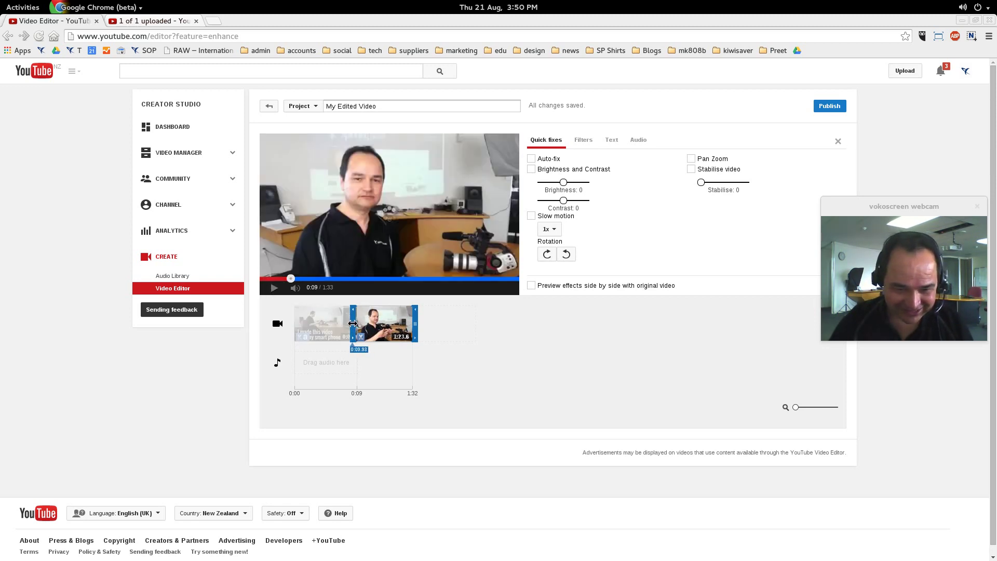
left_click(274, 287)
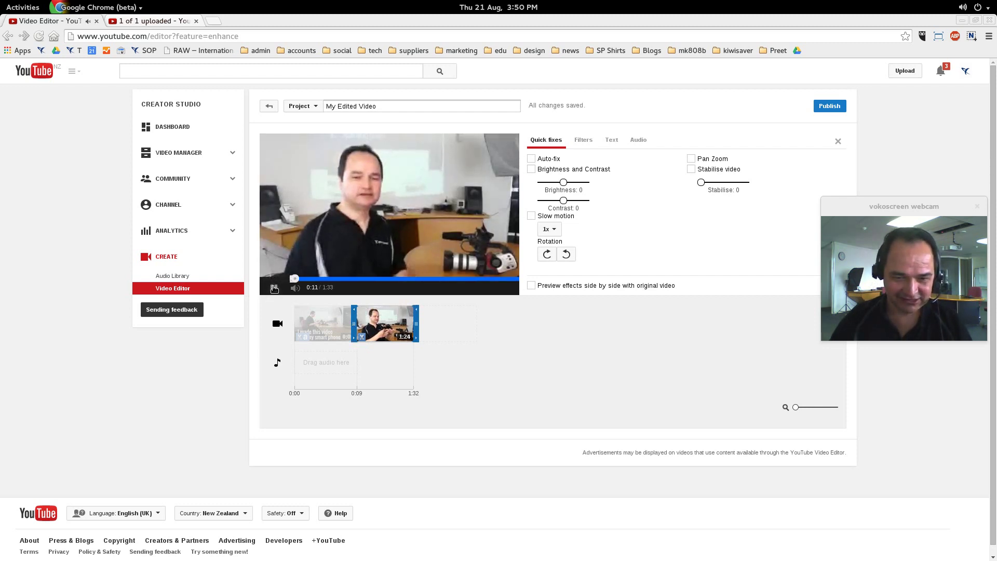
left_click(275, 288)
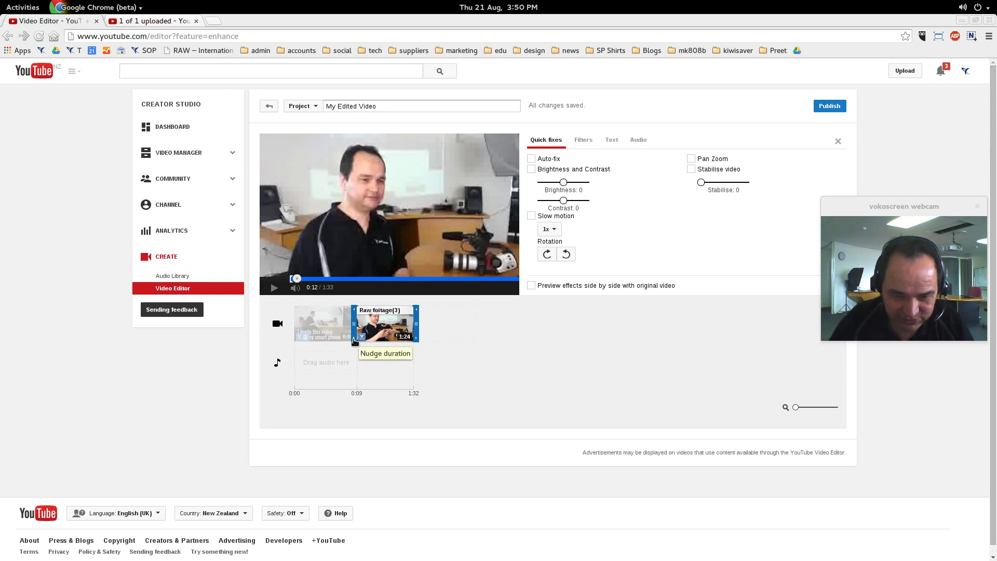
left_click_drag(355, 341, 355, 341)
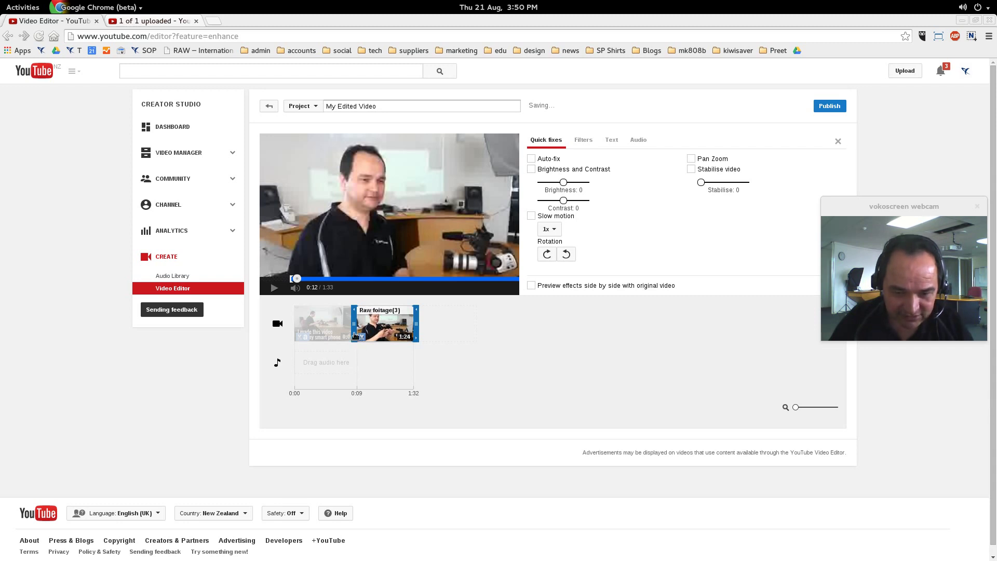
left_click(275, 289)
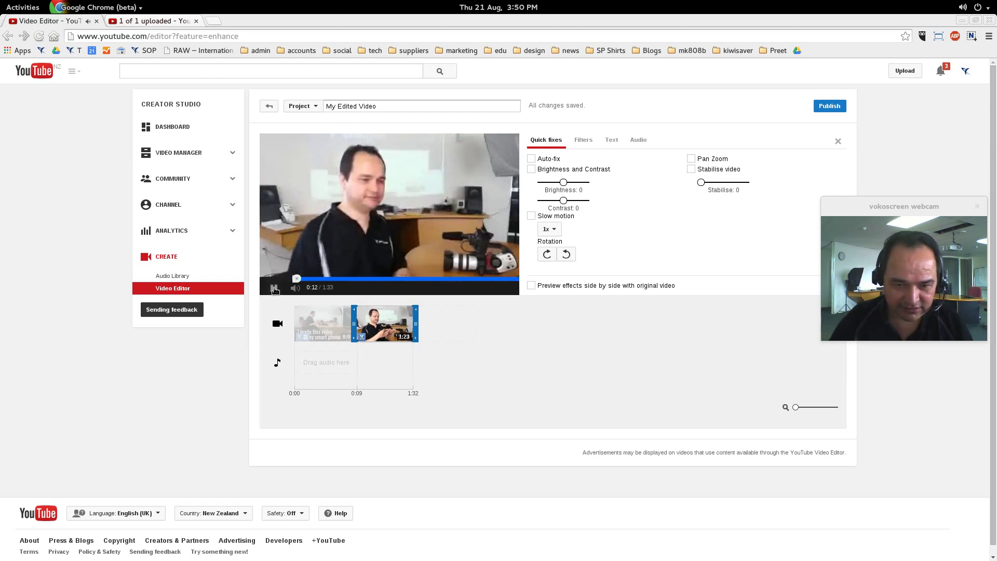
Move the start of the Raw foitage(3) clip on to about 0:13 and play it back to check the cut
mouse_move(363, 328)
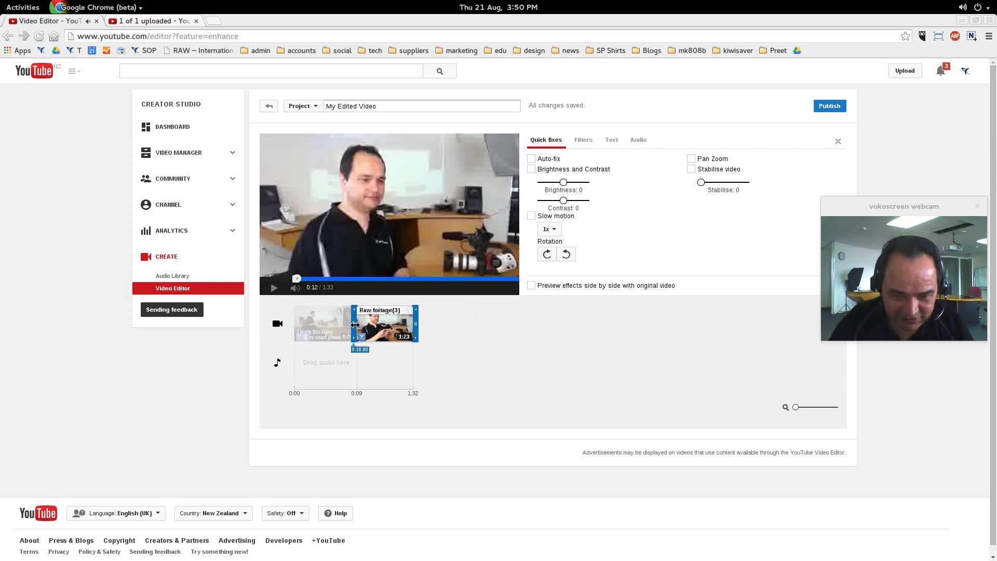
left_click_drag(355, 324, 356, 325)
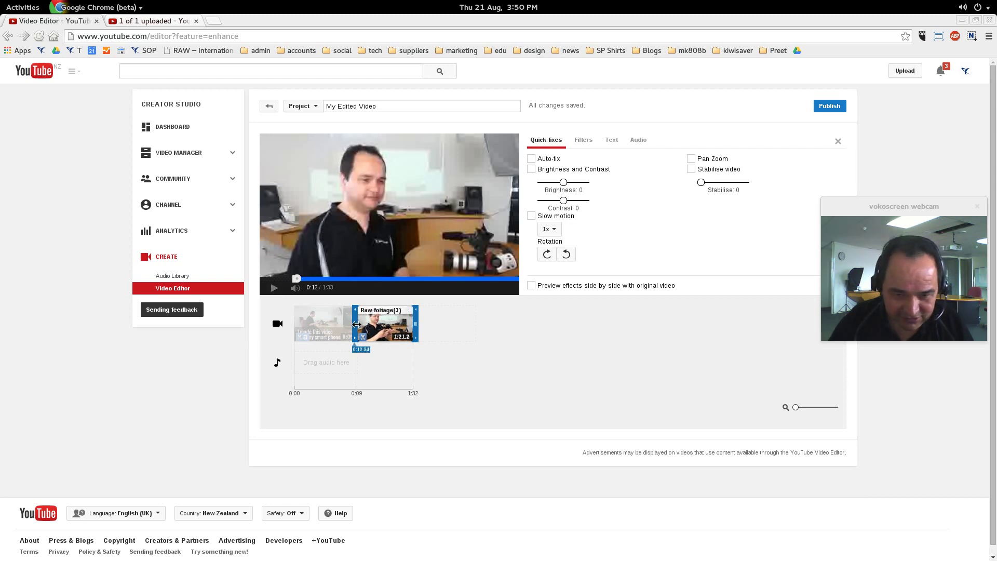
left_click(276, 288)
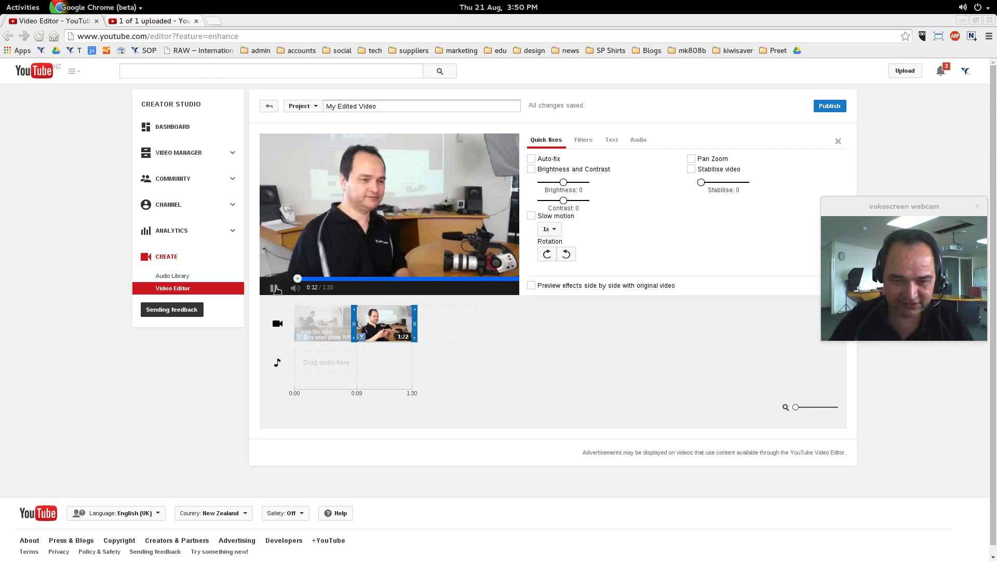
left_click(276, 288)
mouse_move(354, 331)
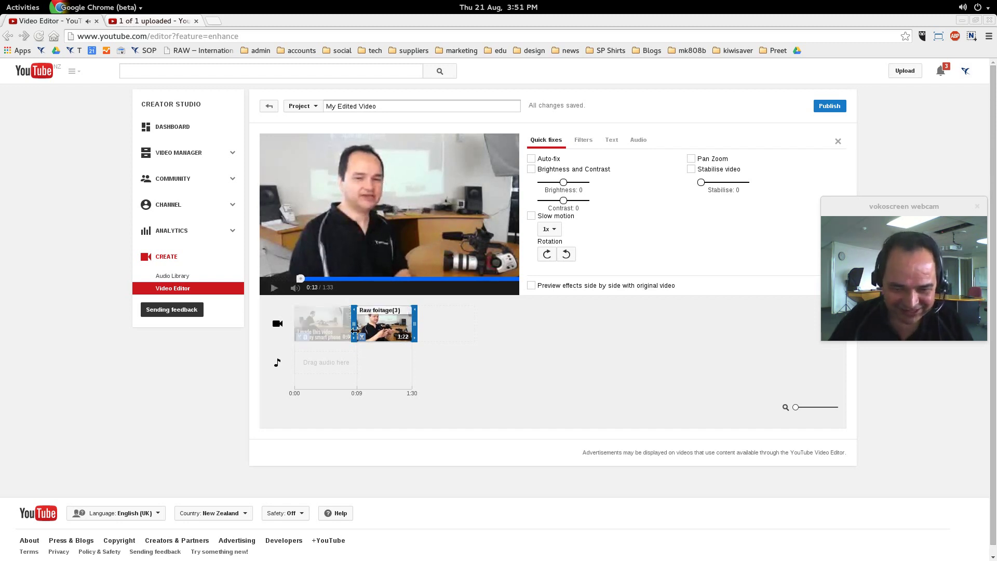
left_click_drag(355, 325, 353, 323)
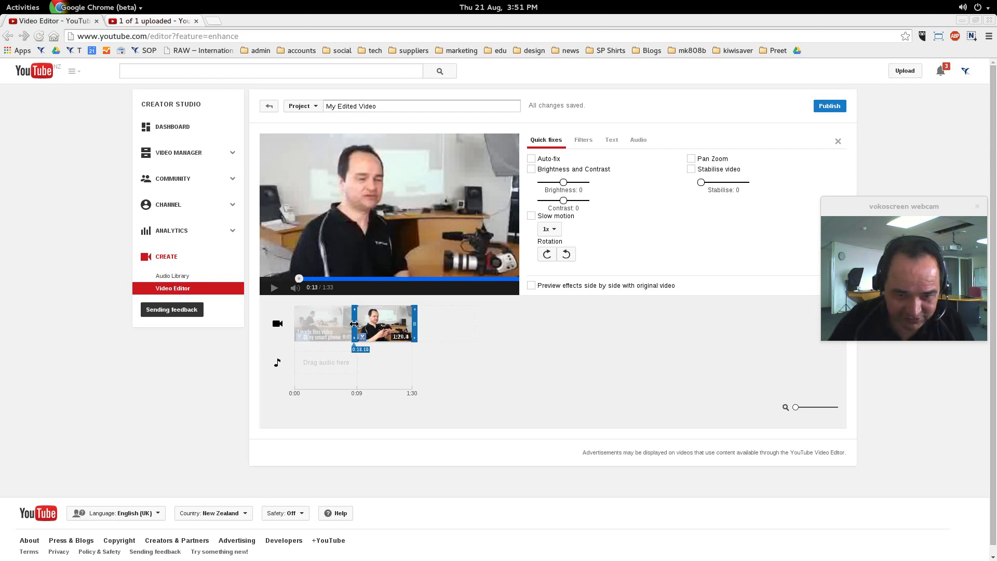
left_click(275, 289)
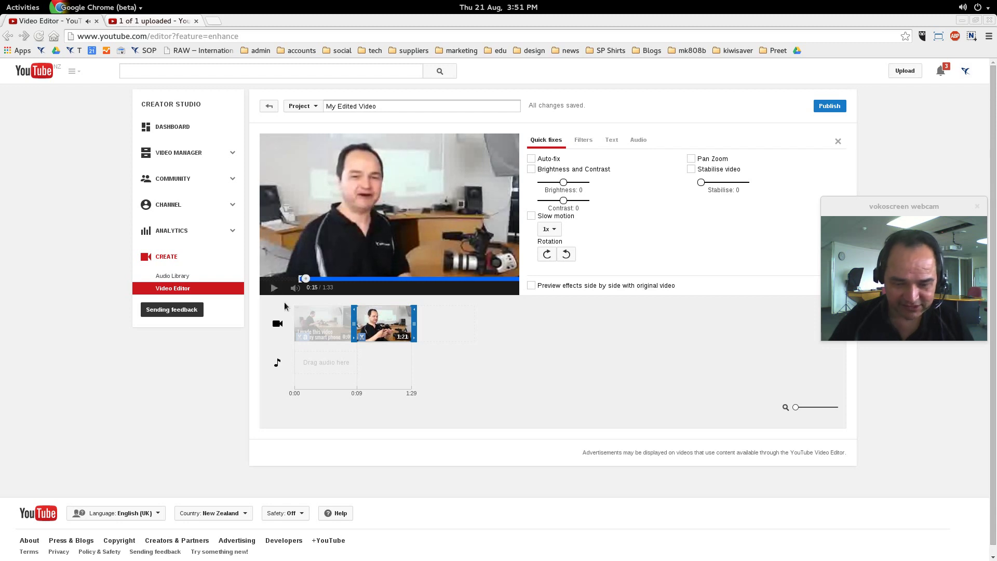
Trim the end of the Raw foitage(3) clip so that it lasts 1:11, and pause the preview
left_click_drag(414, 322, 409, 321)
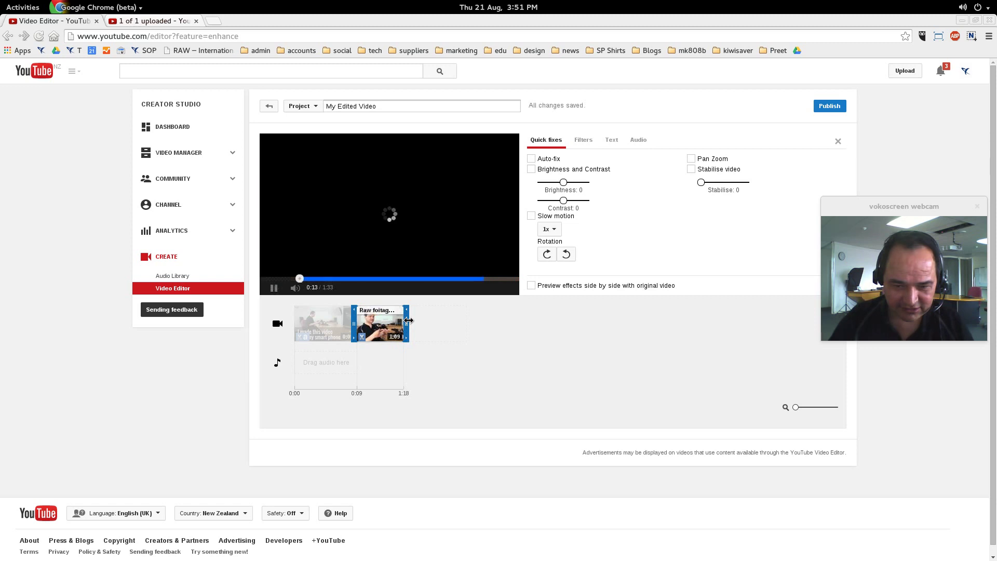
left_click(466, 278)
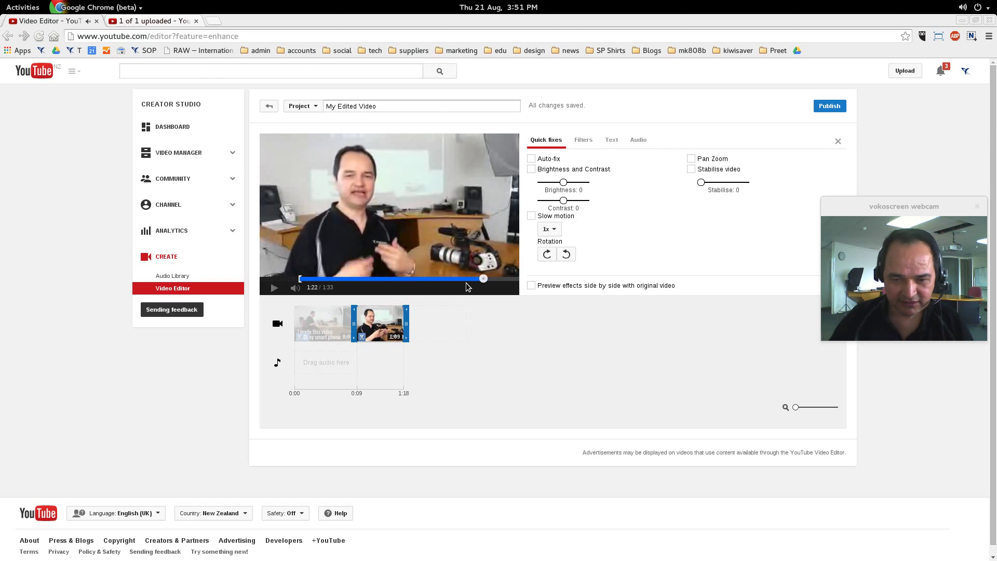
left_click_drag(404, 322, 414, 322)
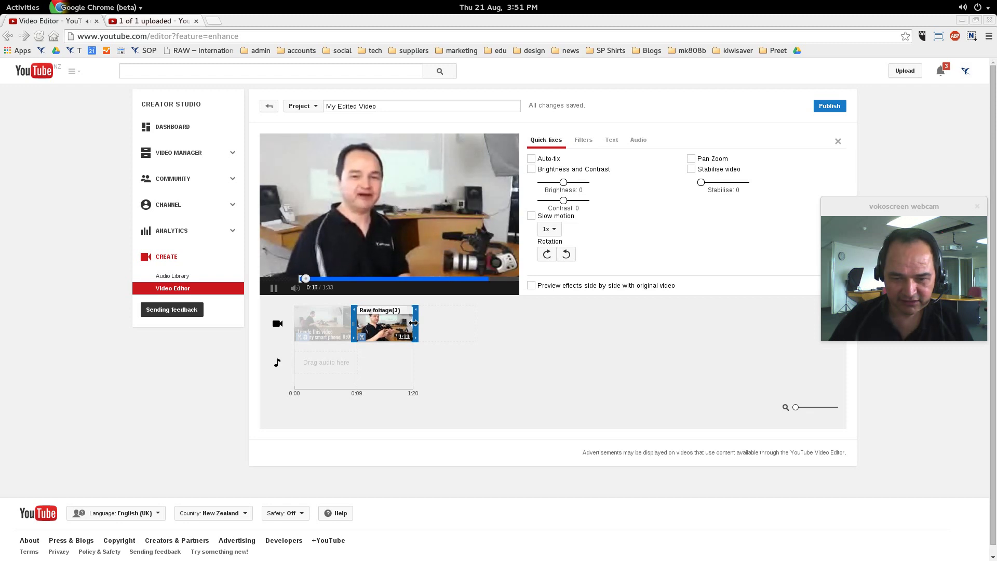
left_click(273, 287)
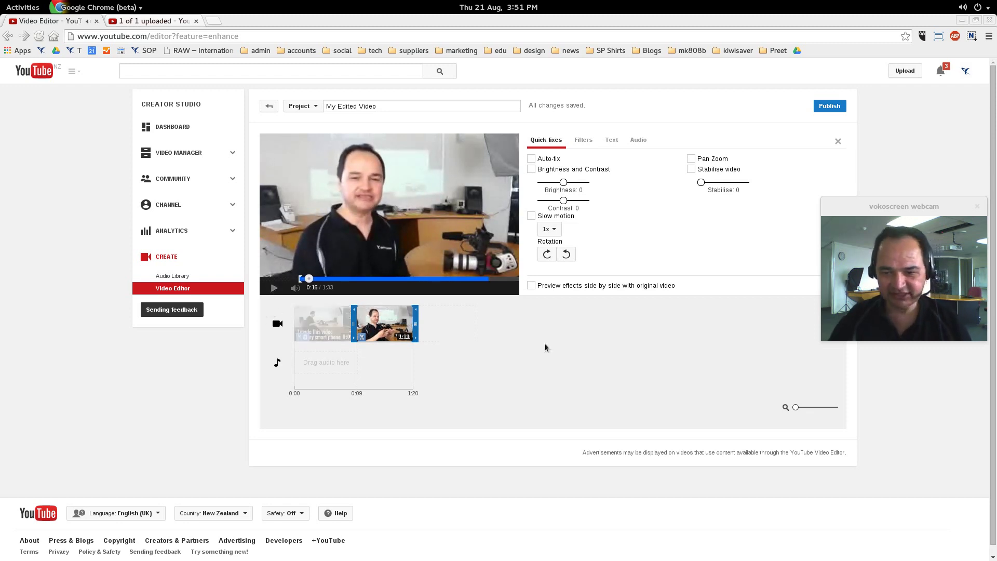
Close the clip's settings, pausing the project preview, and publish the My Edited Video project
left_click(836, 143)
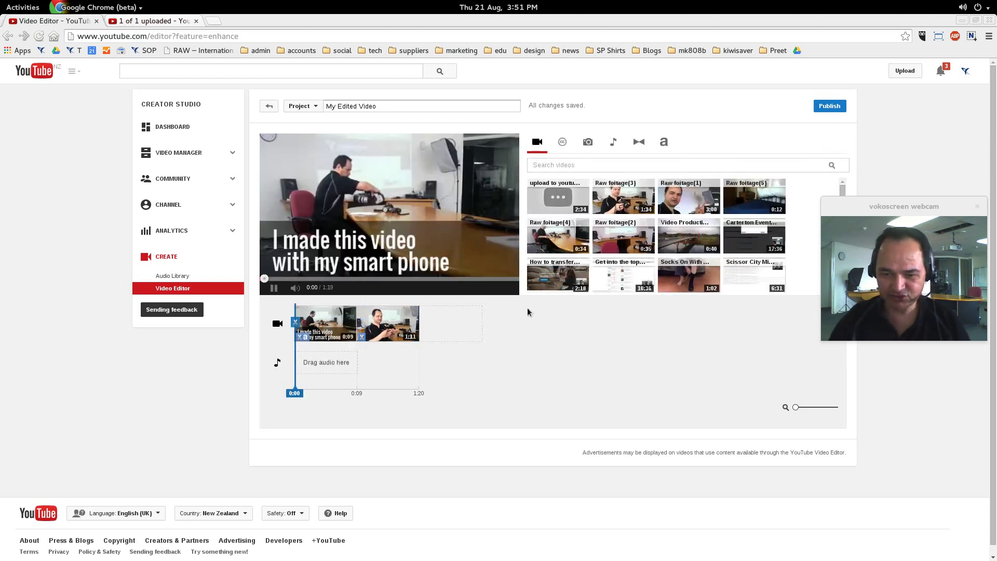
left_click(274, 292)
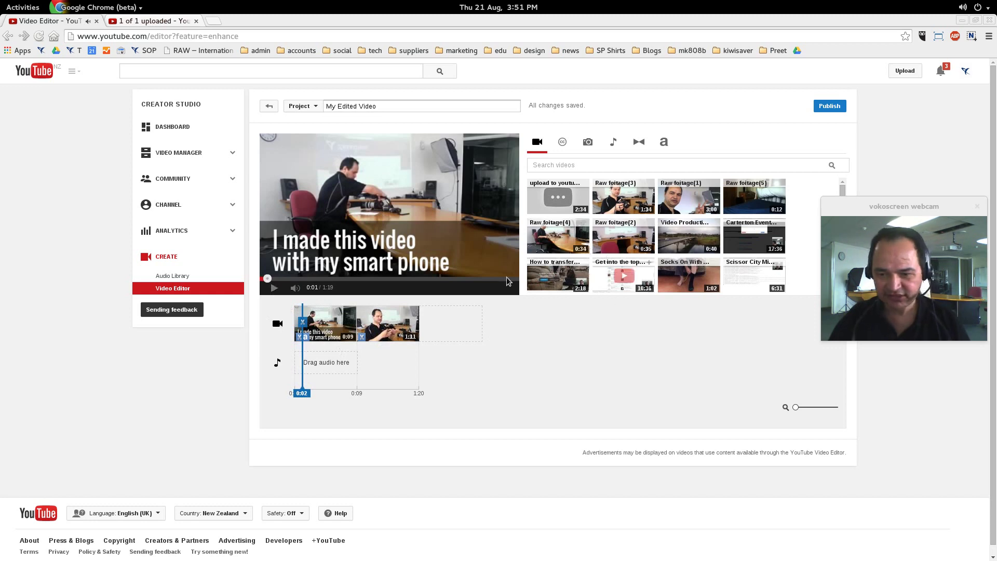
mouse_move(386, 330)
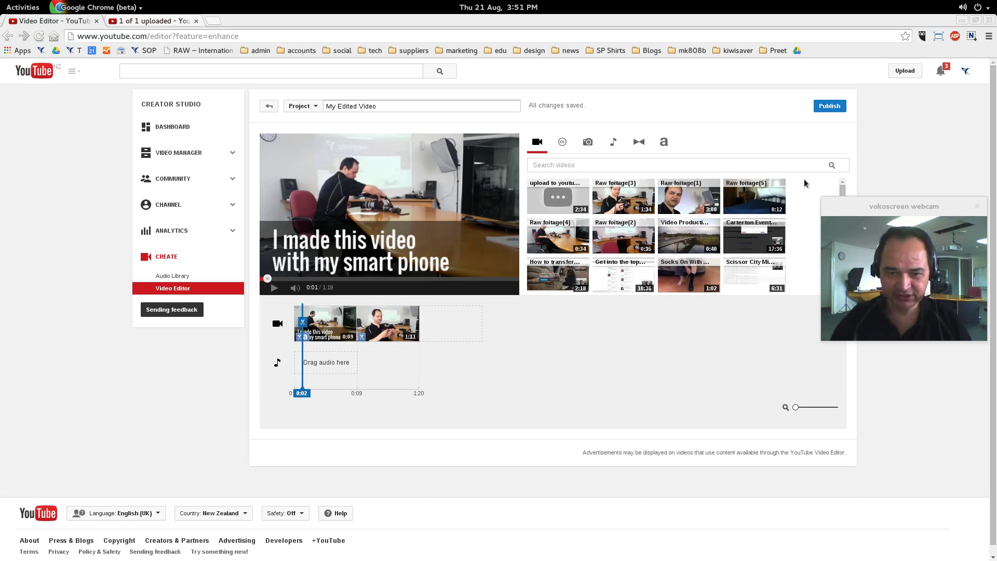
left_click(829, 107)
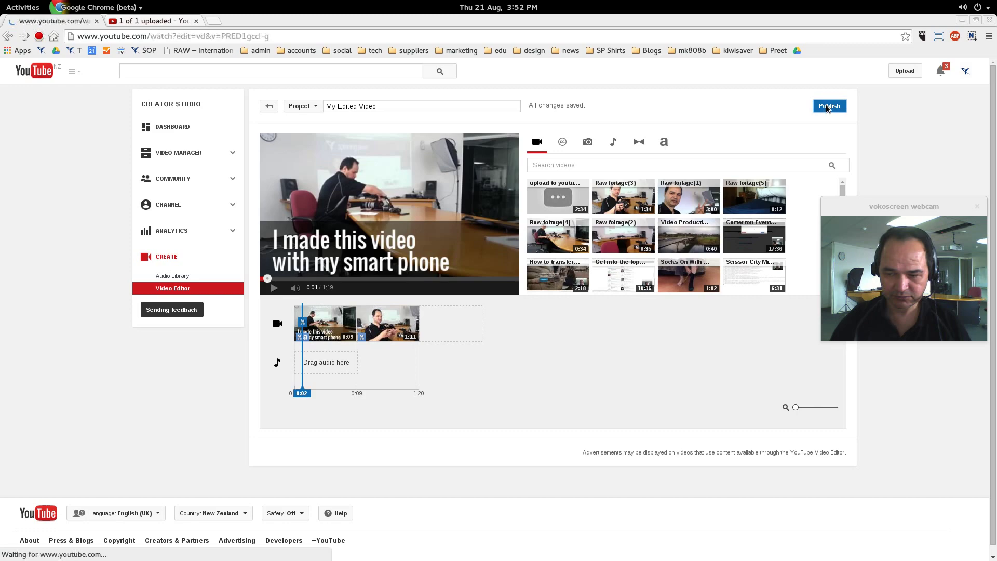